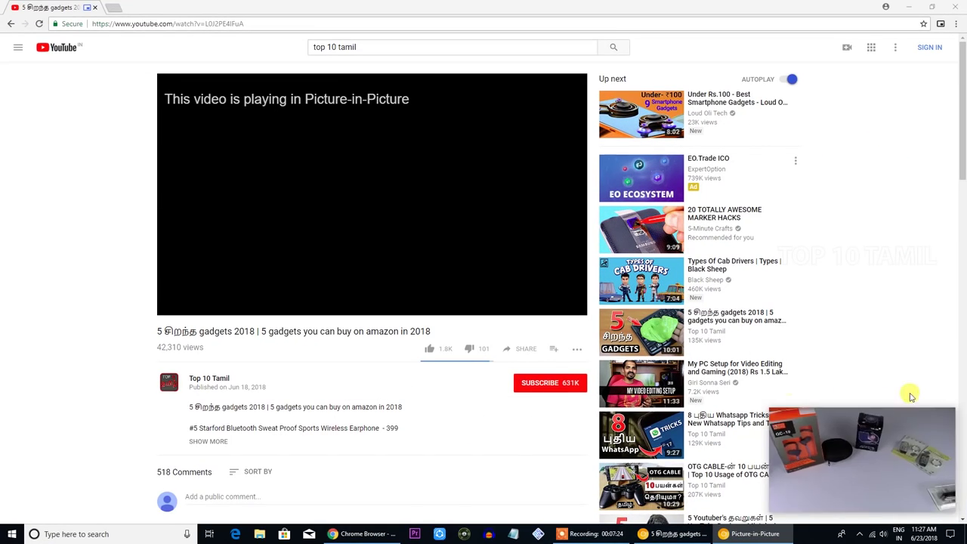
# - Enlarge the floating Picture-in-Picture video window by its corner
pyautogui.moveTo(914, 423)
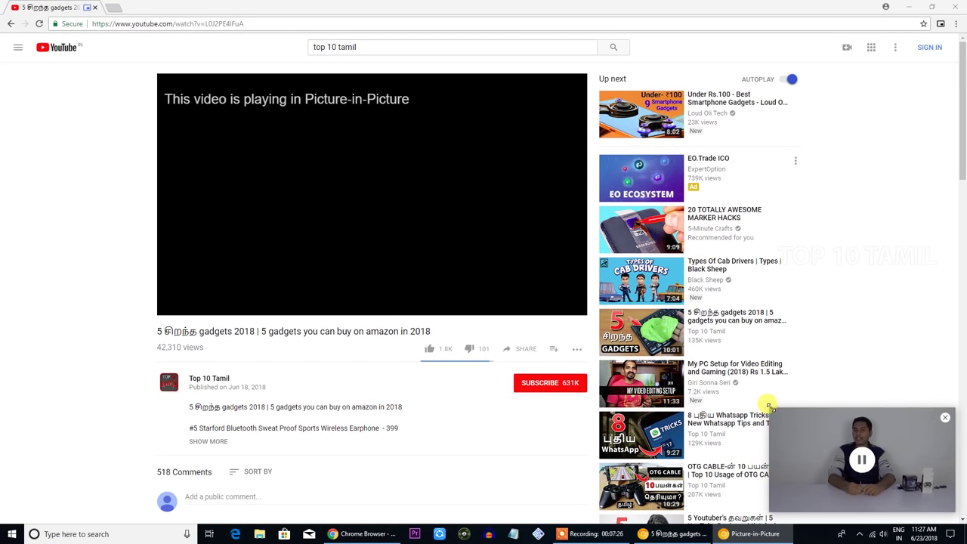
pyautogui.moveTo(770, 407); pyautogui.dragTo(746, 401)
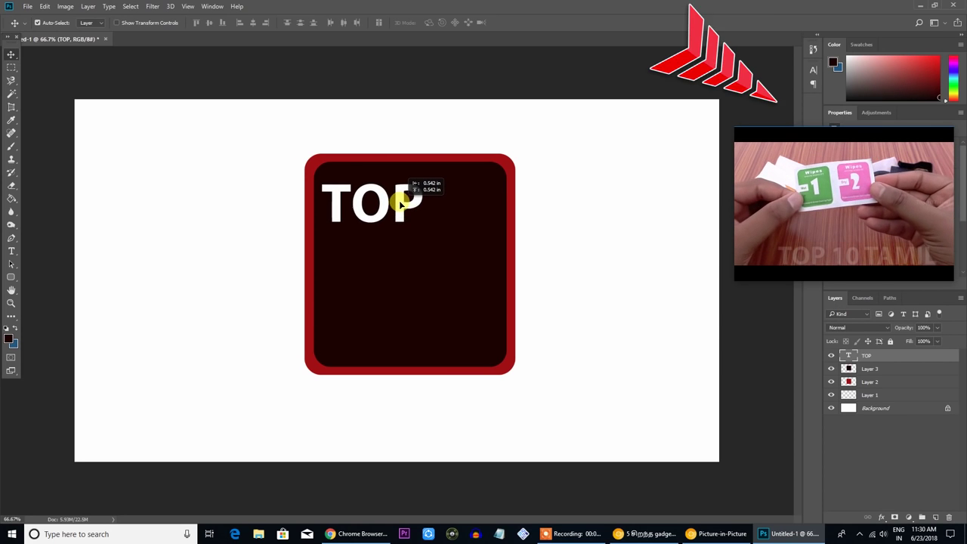
# - In Photoshop, duplicate the TOP text beside the original and change the copy's text to 10
pyautogui.moveTo(404, 202); pyautogui.dragTo(521, 200)
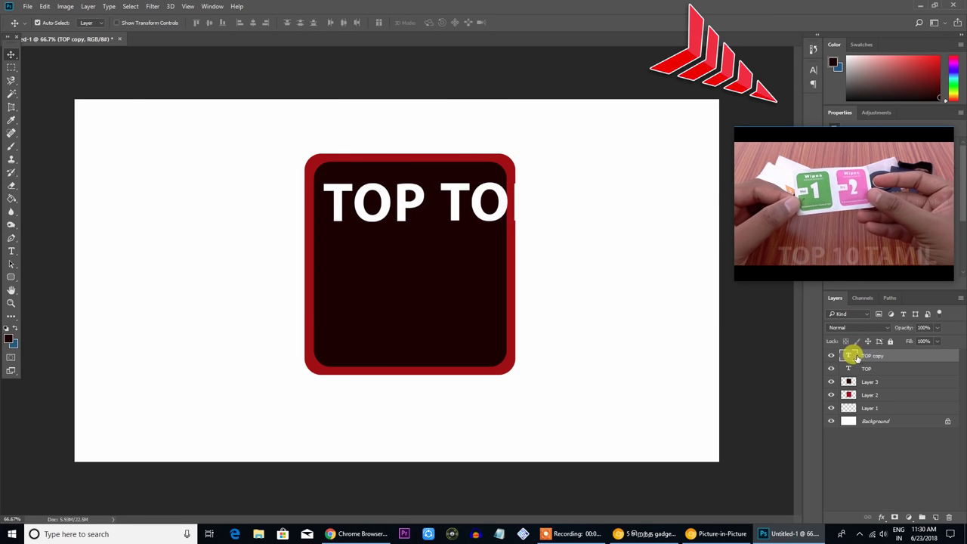
pyautogui.doubleClick(849, 355)
pyautogui.write('10')
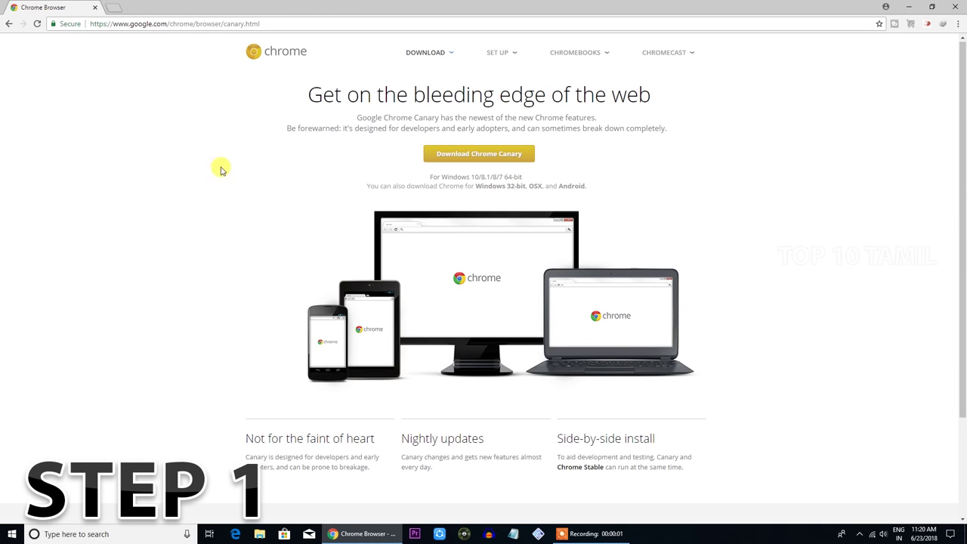
# - In Chrome, download Chrome Canary for Windows 10/8.1/8/7 64-bit and accept its terms of service to install it
pyautogui.click(155, 25)
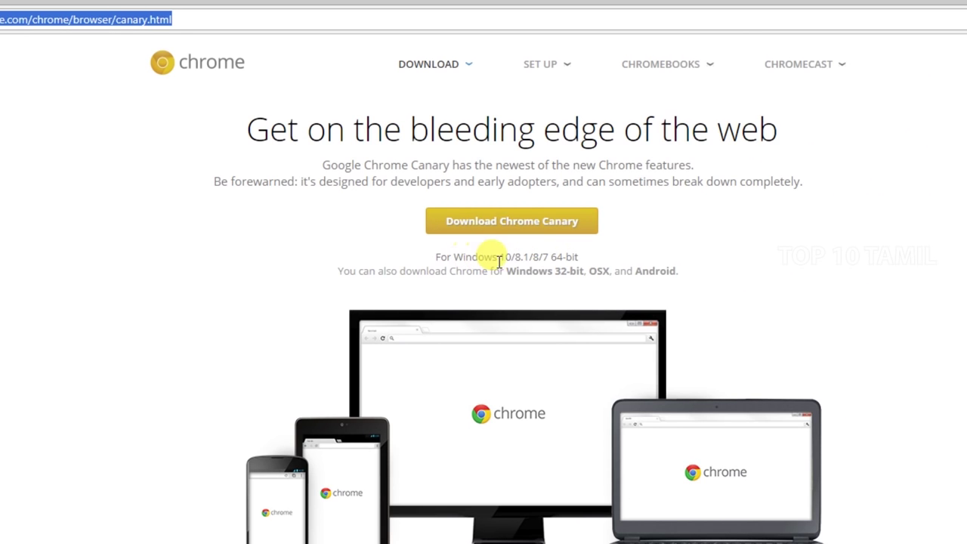
pyautogui.moveTo(505, 260); pyautogui.dragTo(559, 255)
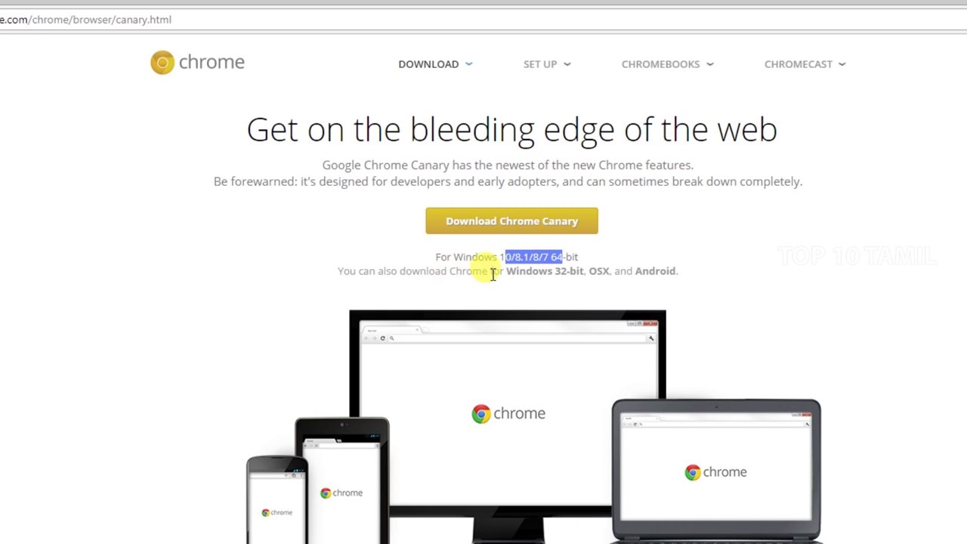
pyautogui.click(566, 278)
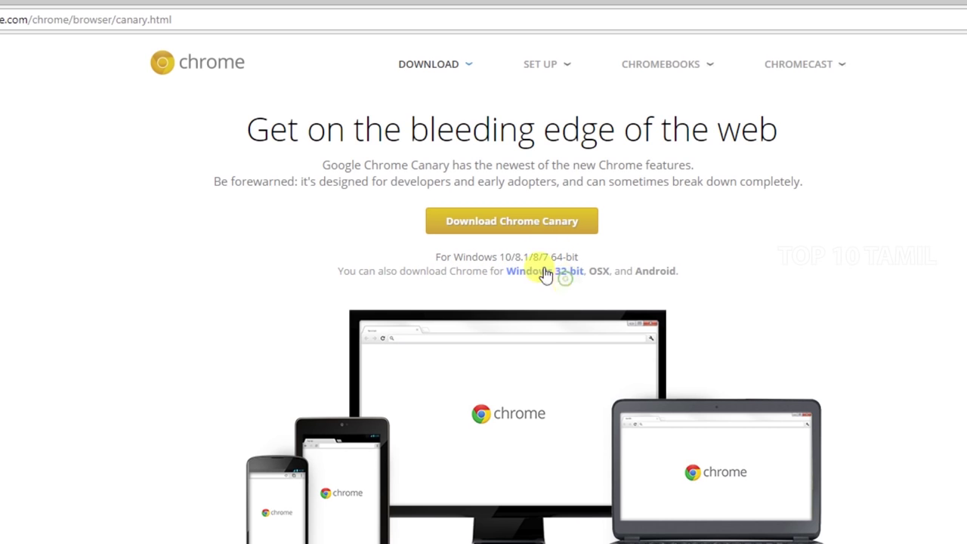
pyautogui.click(491, 238)
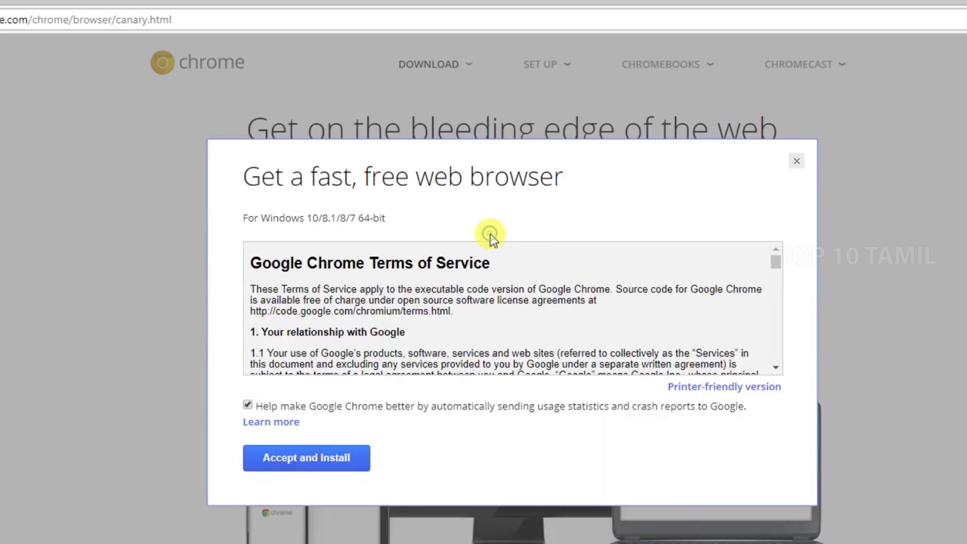
pyautogui.click(312, 455)
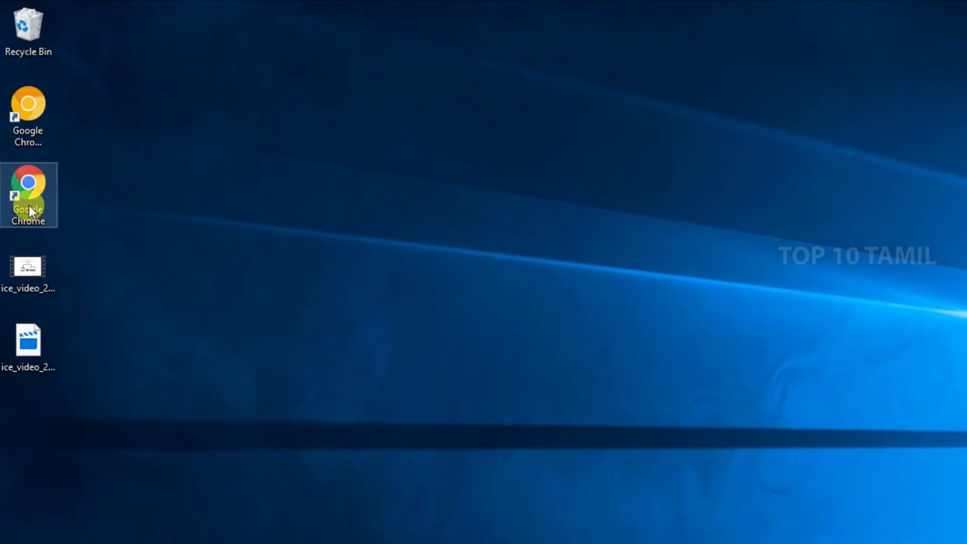
# - Launch Google Chrome Canary from the desktop and open the chrome://flags page
pyautogui.click(46, 128)
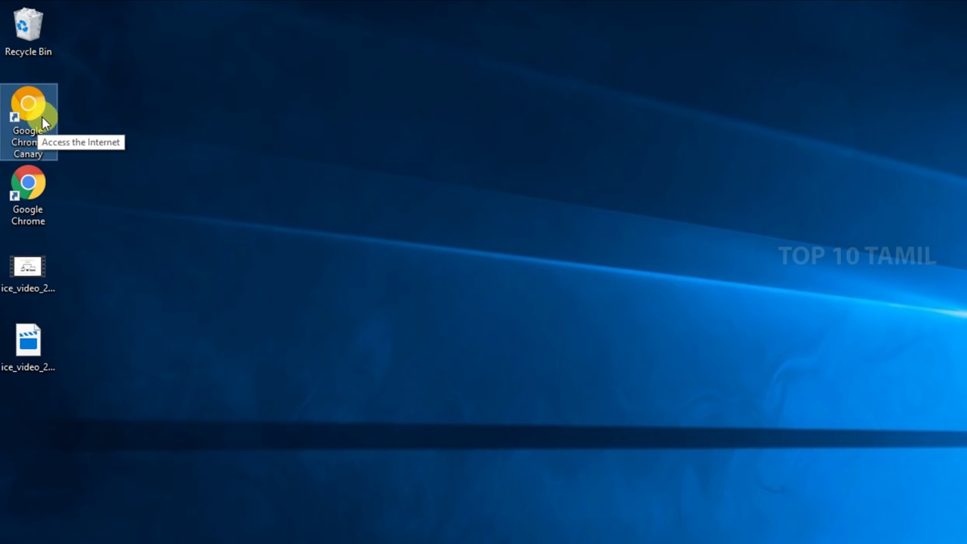
pyautogui.doubleClick(46, 113)
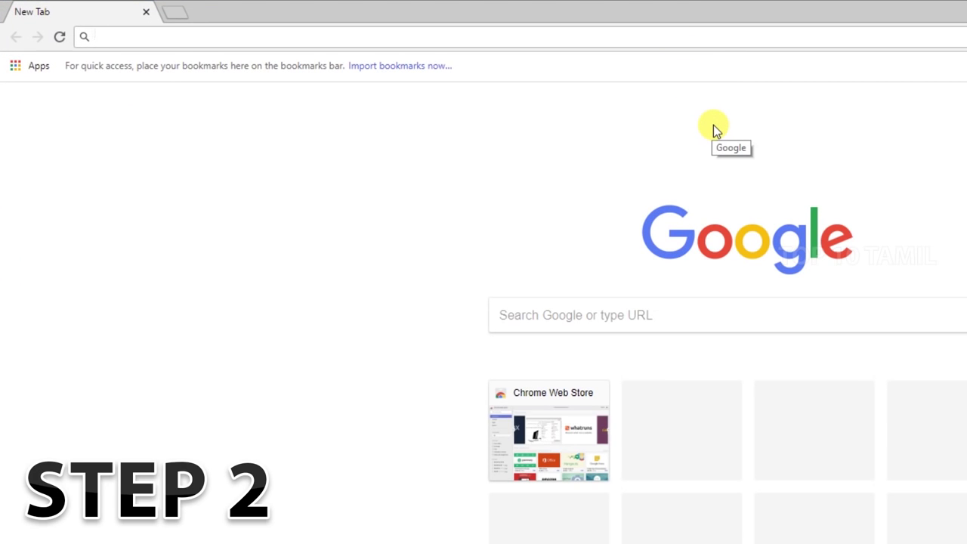
pyautogui.write('chto')
pyautogui.press('BackSpace')
pyautogui.press('BackSpace')
pyautogui.press('BackSpace')
pyautogui.press('BackSpace')
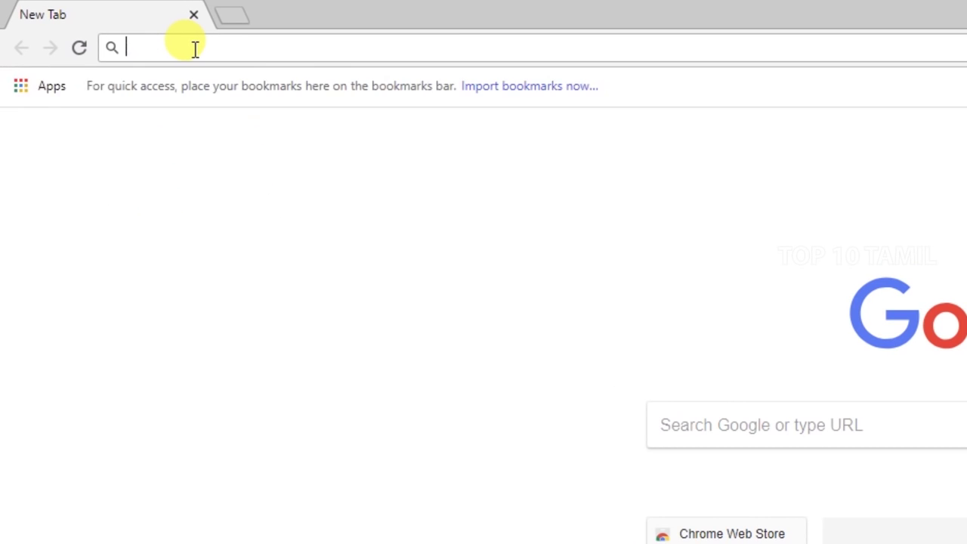
pyautogui.write('chrome://flags')
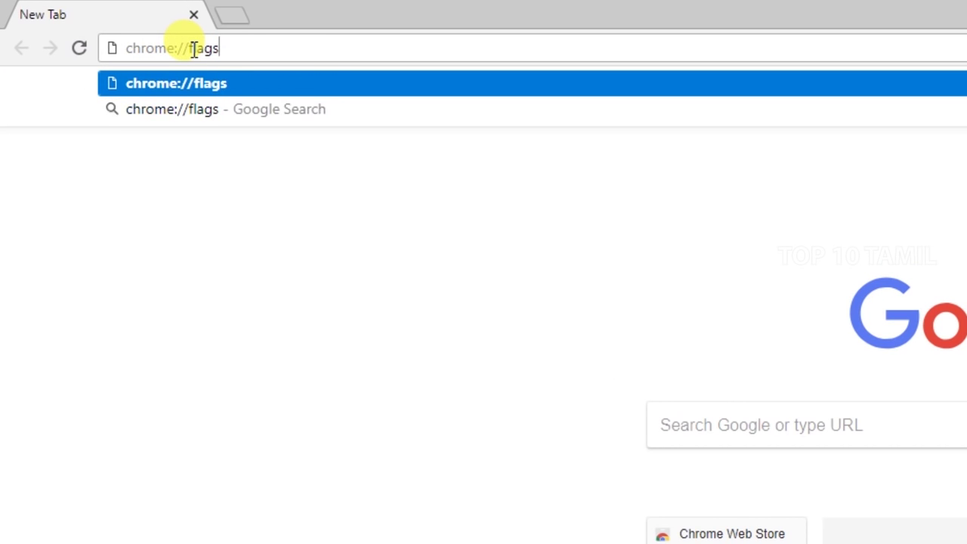
pyautogui.press('Return')
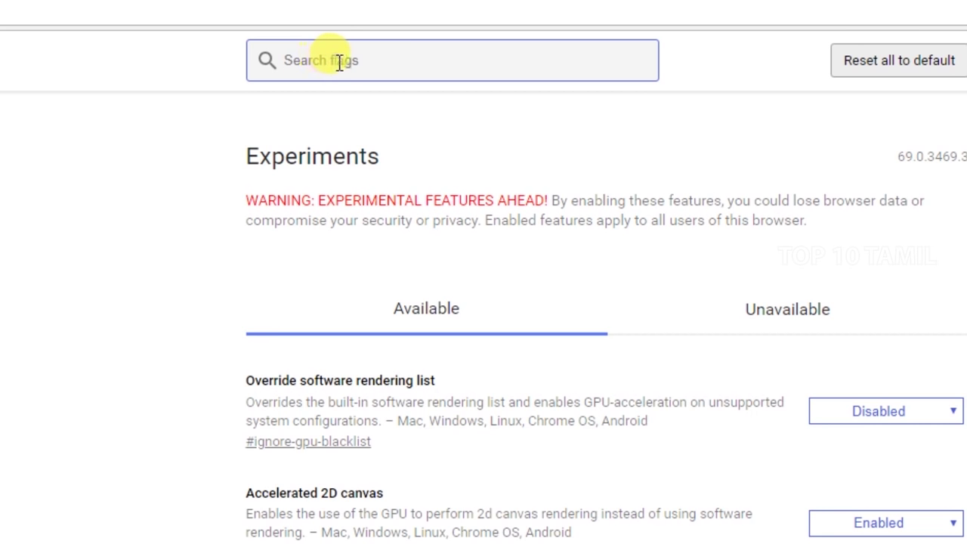
# - Search the flags for "enable experimental" and set Experimental Web Platform features to Enabled
pyautogui.write('enable')
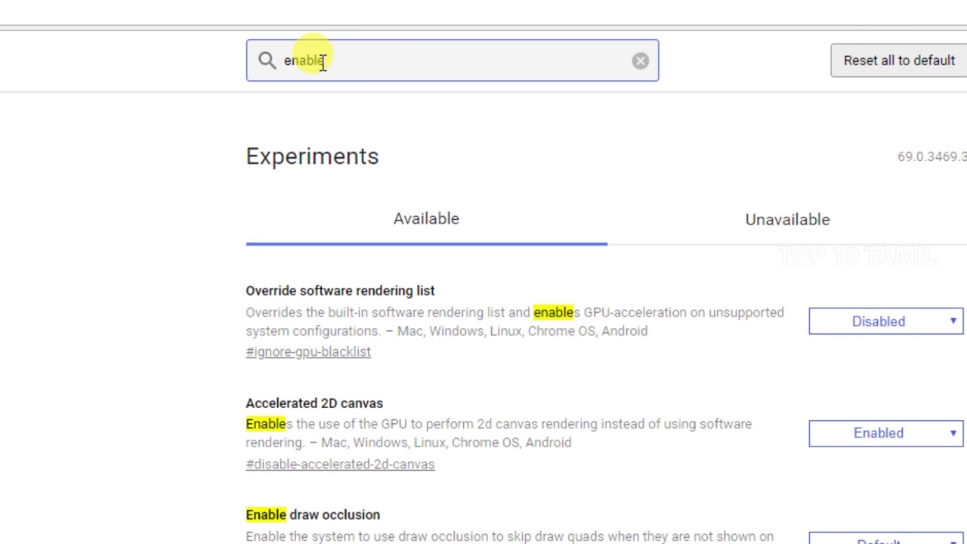
pyautogui.write(' experimenral')
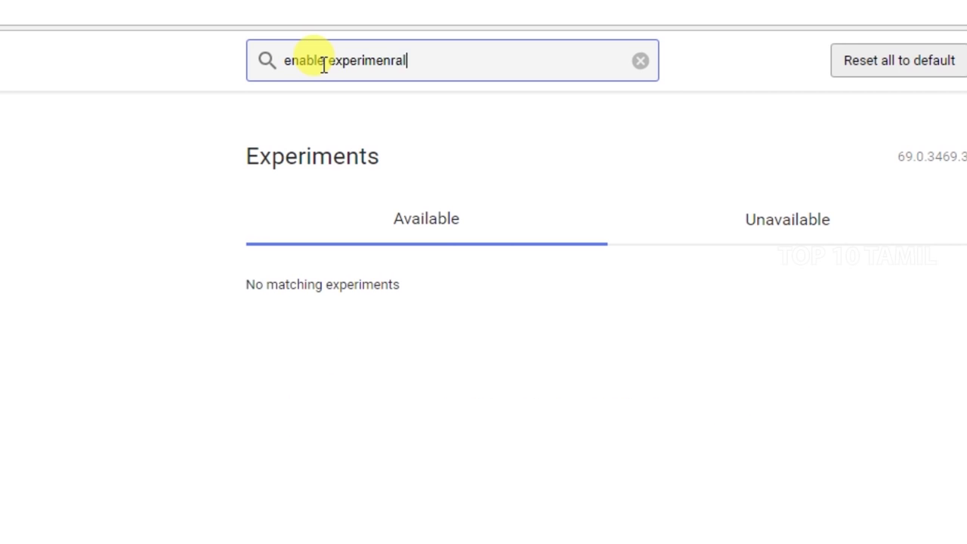
pyautogui.click(399, 64)
pyautogui.press('BackSpace')
pyautogui.write('t')
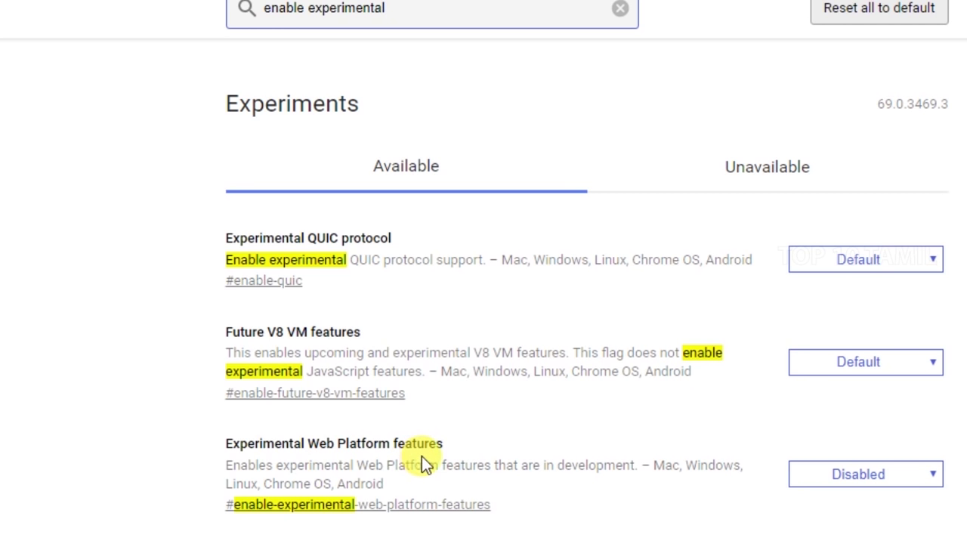
pyautogui.click(860, 473)
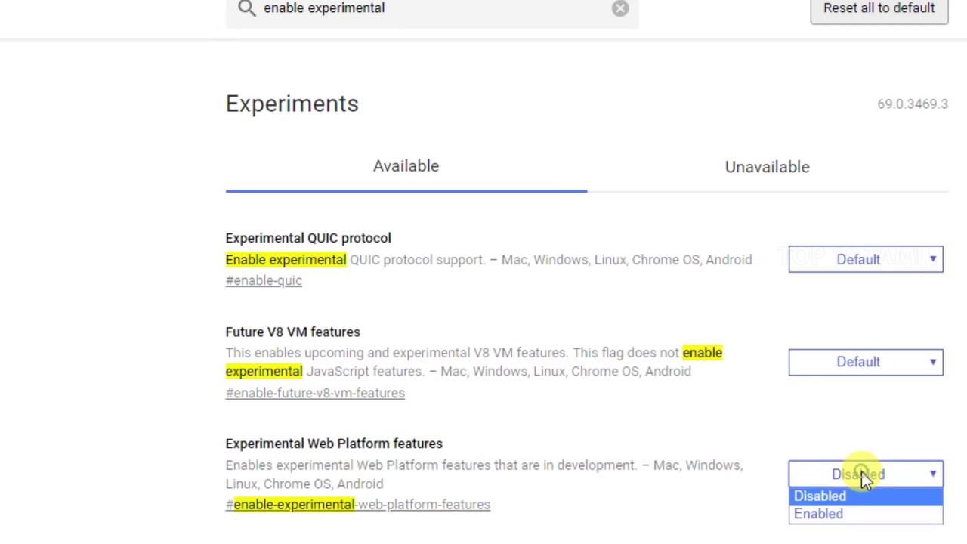
pyautogui.click(859, 515)
# - Search the flags for "enable surface" and set the use of SurfaceLayer objects for videos to Enabled
pyautogui.doubleClick(215, 67)
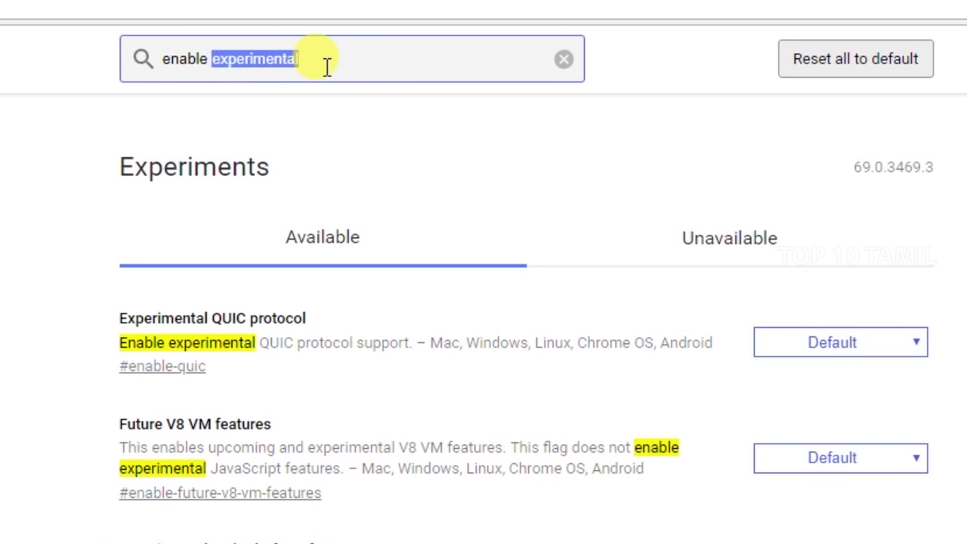
pyautogui.write('suface')
pyautogui.press('BackSpace')
pyautogui.press('BackSpace')
pyautogui.press('BackSpace')
pyautogui.press('BackSpace')
pyautogui.write('rface')
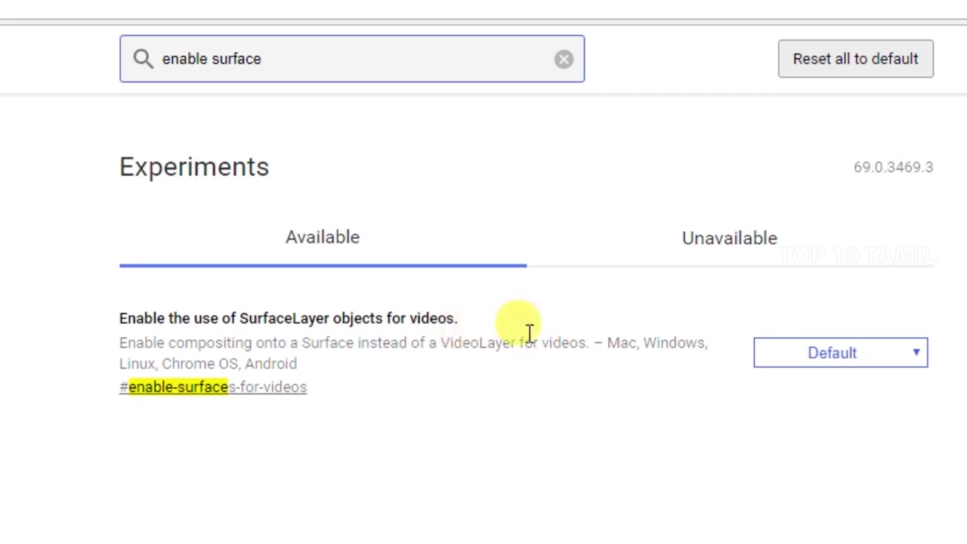
pyautogui.click(867, 367)
pyautogui.click(845, 405)
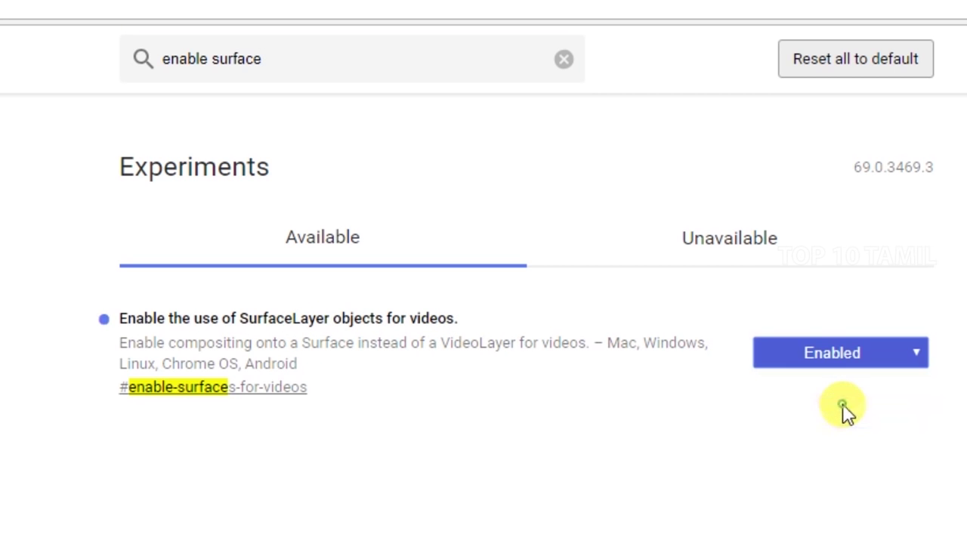
# - Find the Picture-in-Picture flag with "enable picture", set it to Enabled, and relaunch the browser
pyautogui.doubleClick(218, 61)
pyautogui.press('BackSpace')
pyautogui.write('pi')
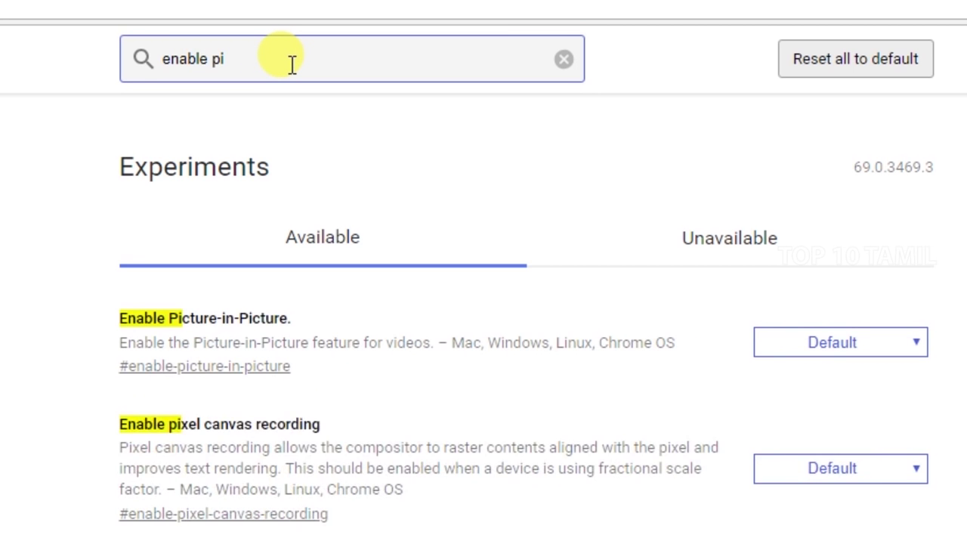
pyautogui.write('cture')
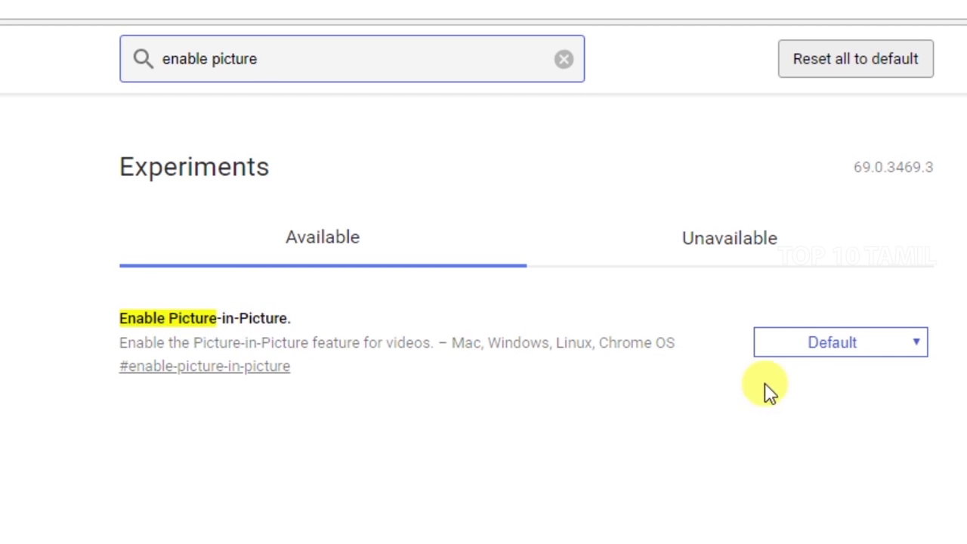
pyautogui.click(816, 343)
pyautogui.click(814, 386)
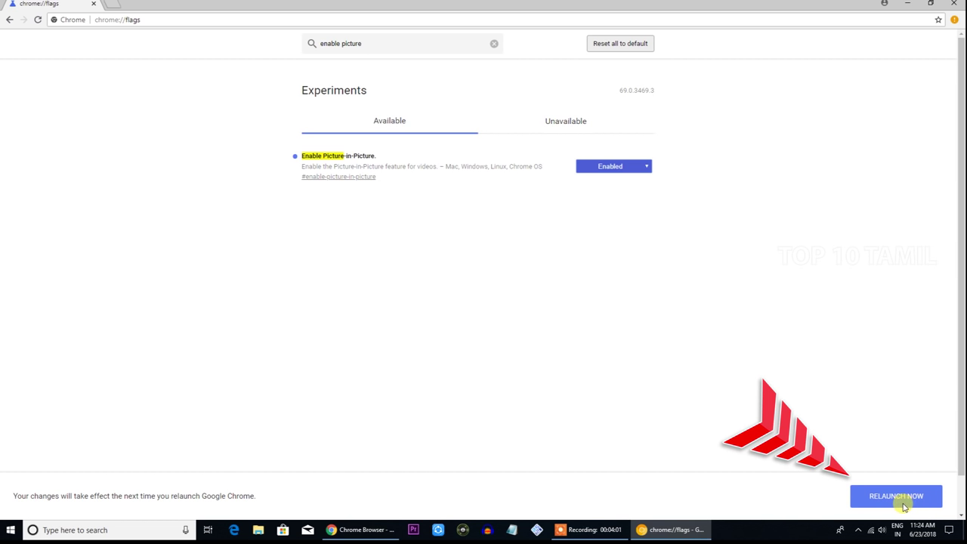
pyautogui.click(896, 497)
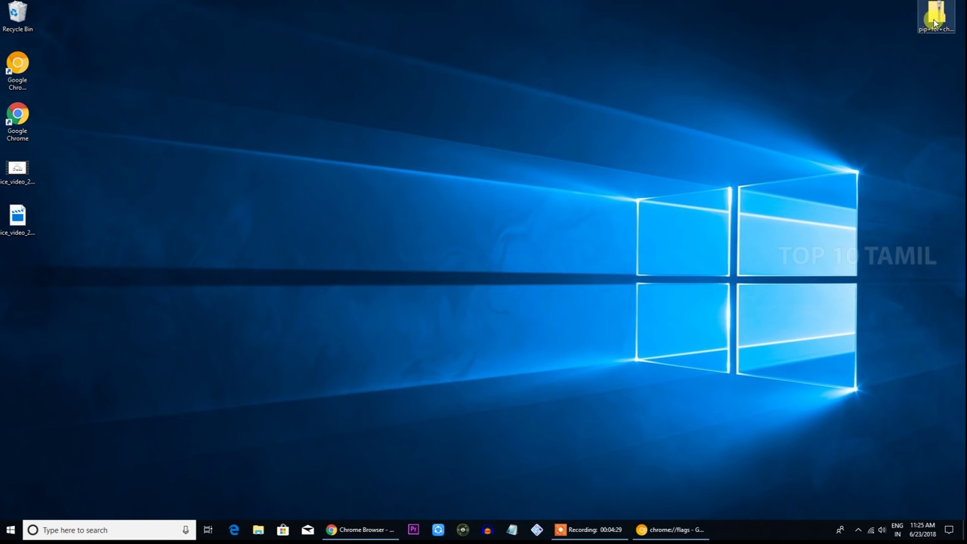
# - Move the pip+for+chrome+desktop zip file on the desktop to below the two ice_video files
pyautogui.moveTo(935, 22); pyautogui.dragTo(613, 306)
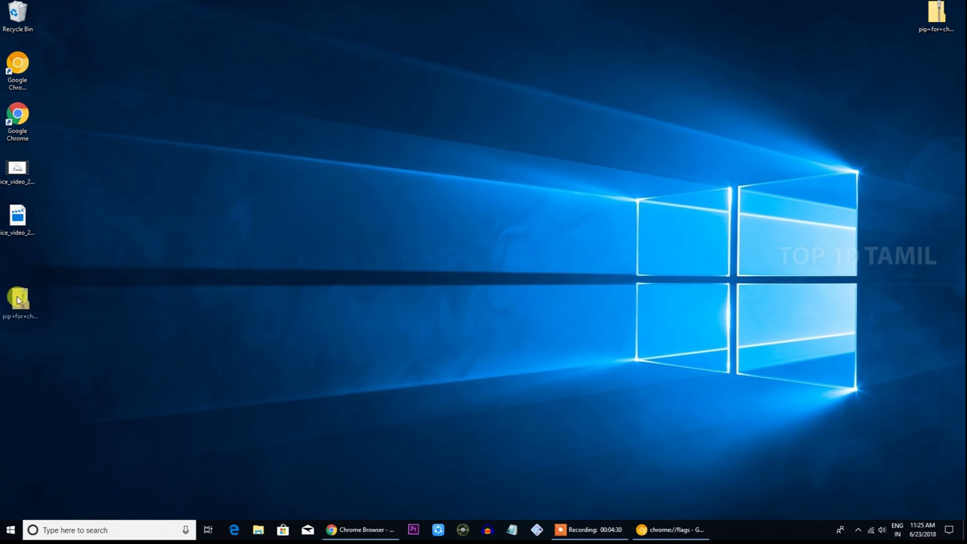
pyautogui.moveTo(17, 300); pyautogui.dragTo(19, 297)
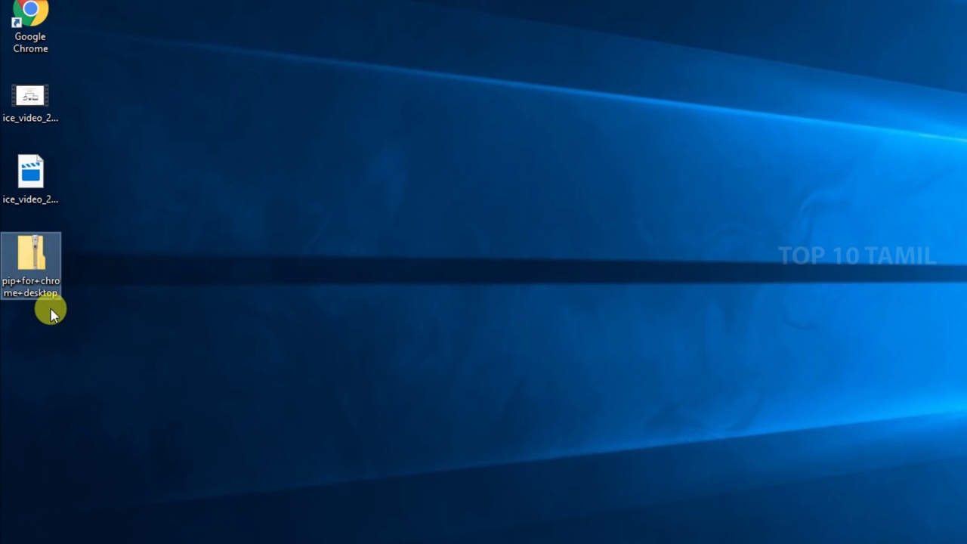
# - Extract the pip+for+chrome+desktop zip onto the desktop and inspect the extracted picture-in-picture-chrome-extension-master folder
pyautogui.rightClick(42, 265)
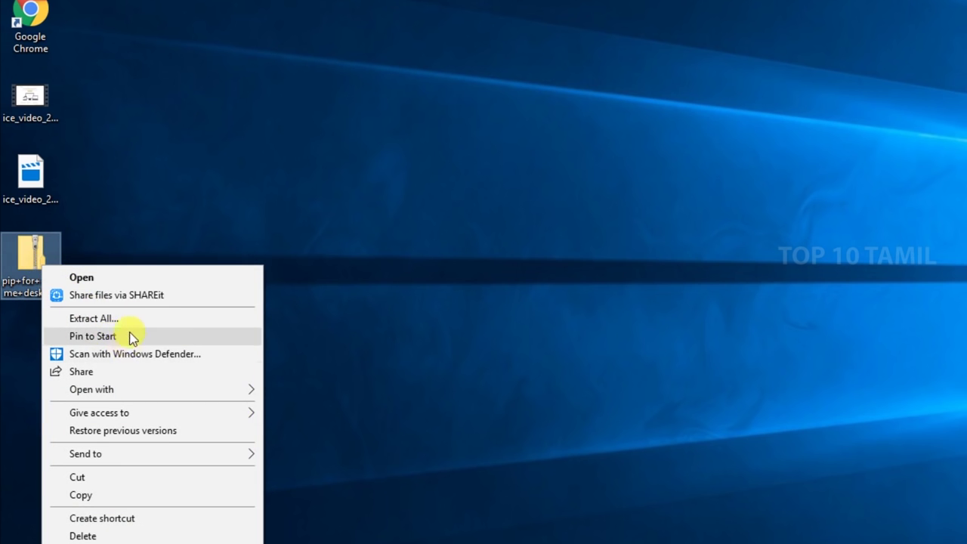
pyautogui.click(134, 318)
pyautogui.click(915, 401)
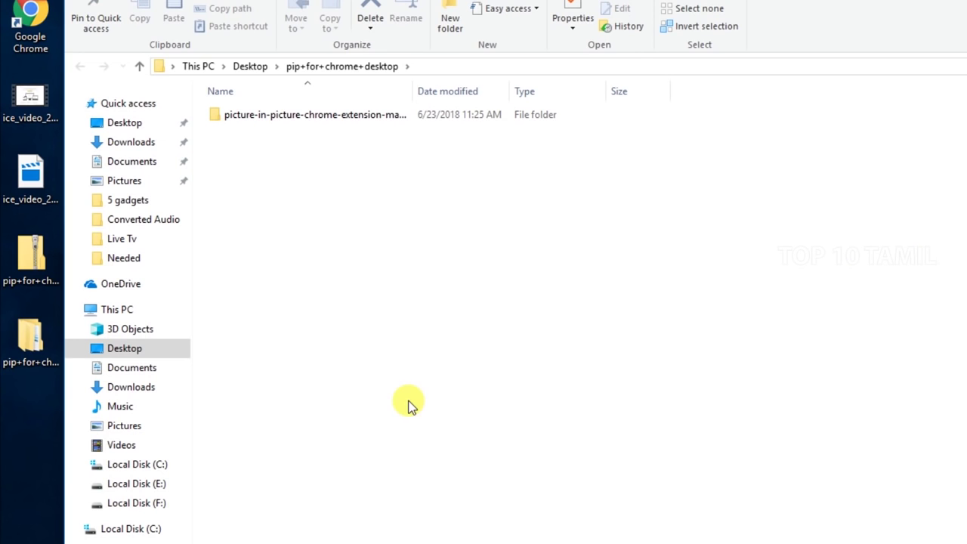
pyautogui.doubleClick(305, 120)
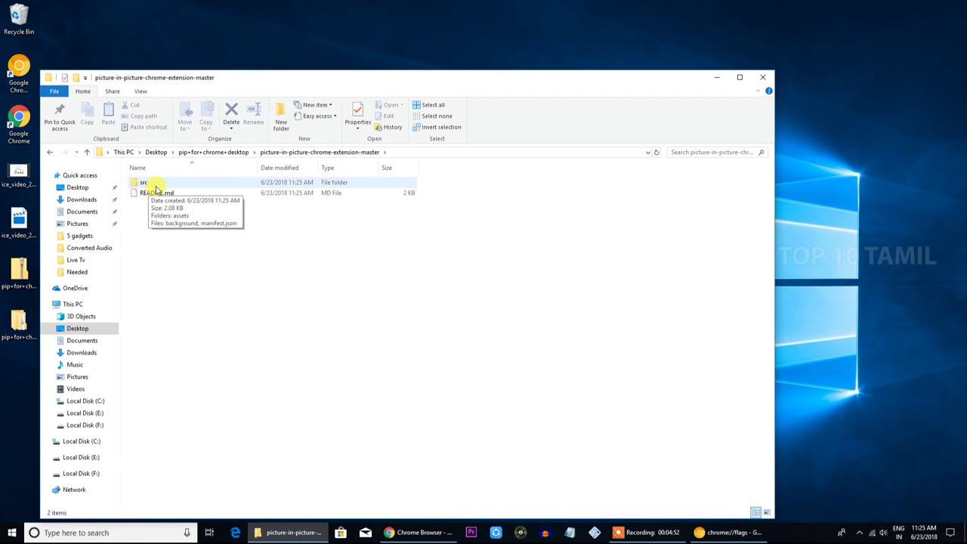
pyautogui.click(763, 79)
# - Switch to Chrome Canary, open the chrome://extensions page, and turn on Developer mode
pyautogui.click(648, 532)
pyautogui.click(128, 22)
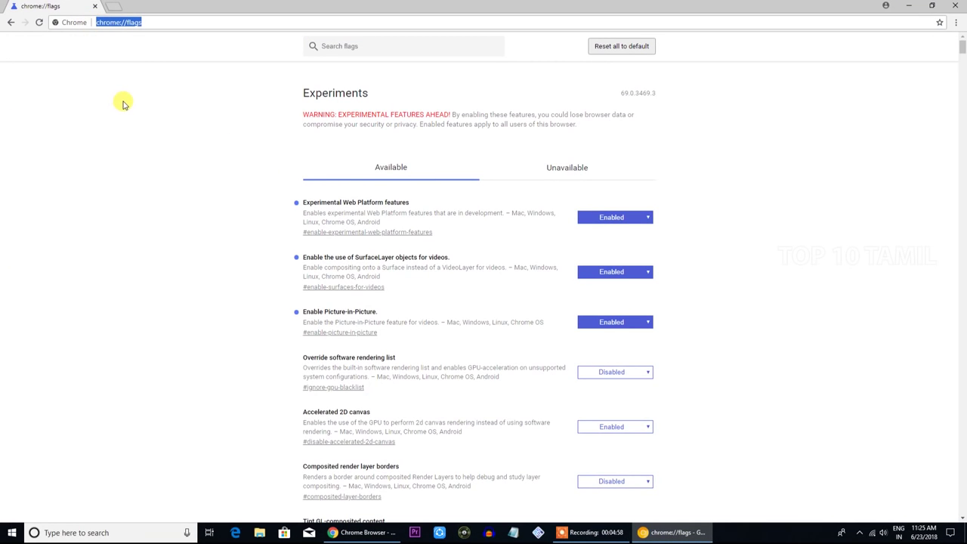
pyautogui.write('ch')
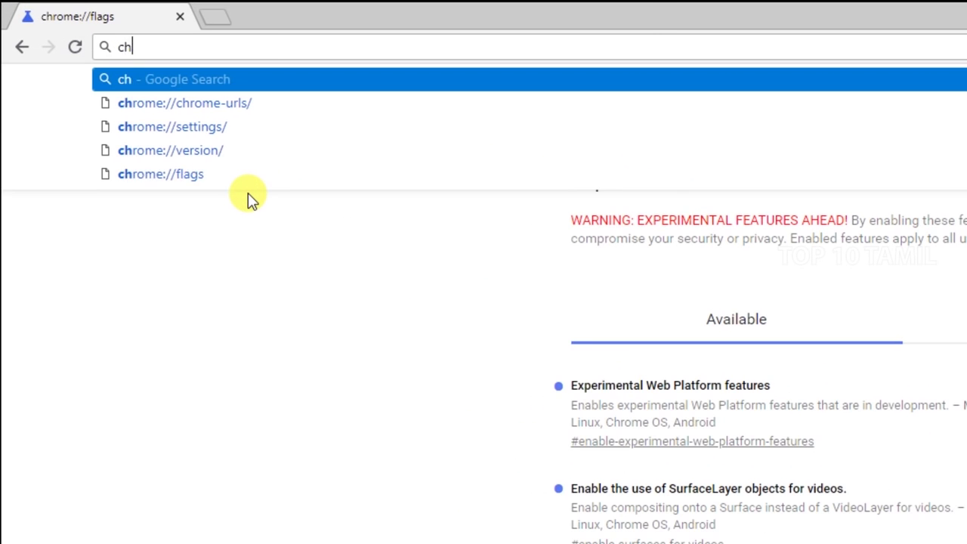
pyautogui.write('rome://extensions')
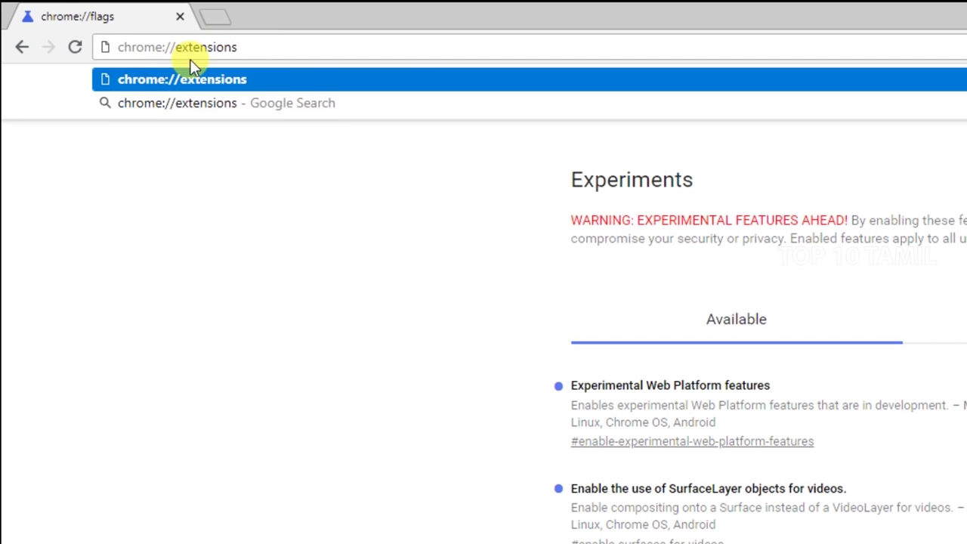
pyautogui.press('Return')
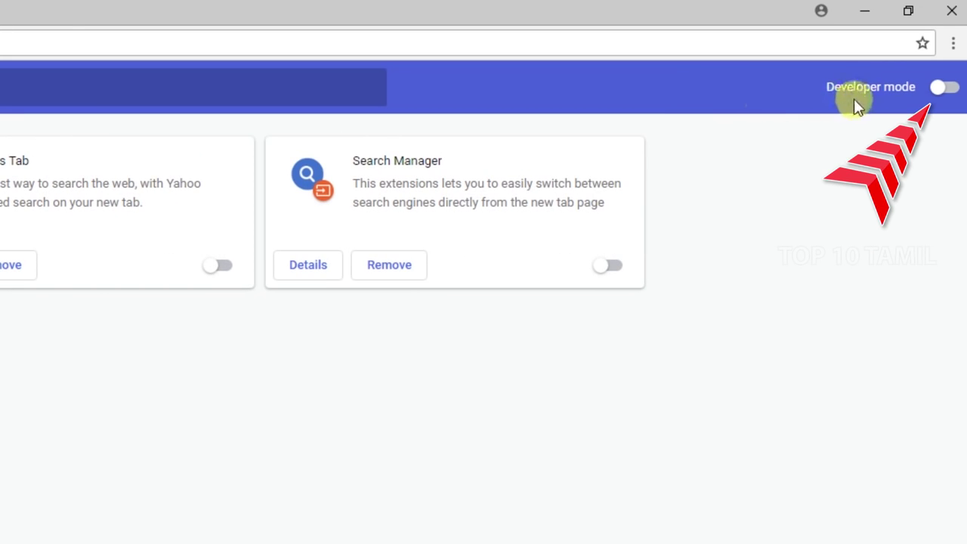
pyautogui.click(946, 88)
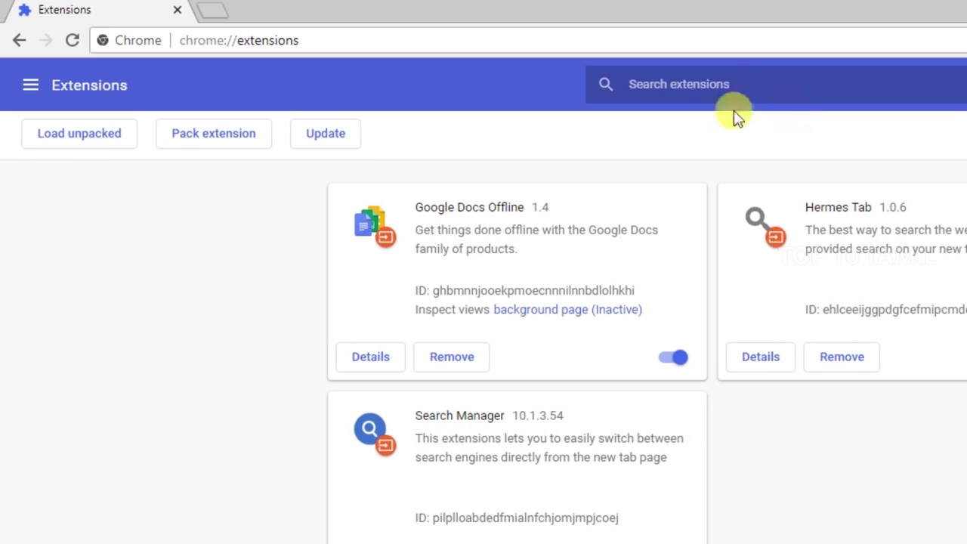
# - Load the unpacked extension from the src folder inside pip+for+chrome+desktop > picture-in-picture-chrome-extension-master on the desktop
pyautogui.click(80, 133)
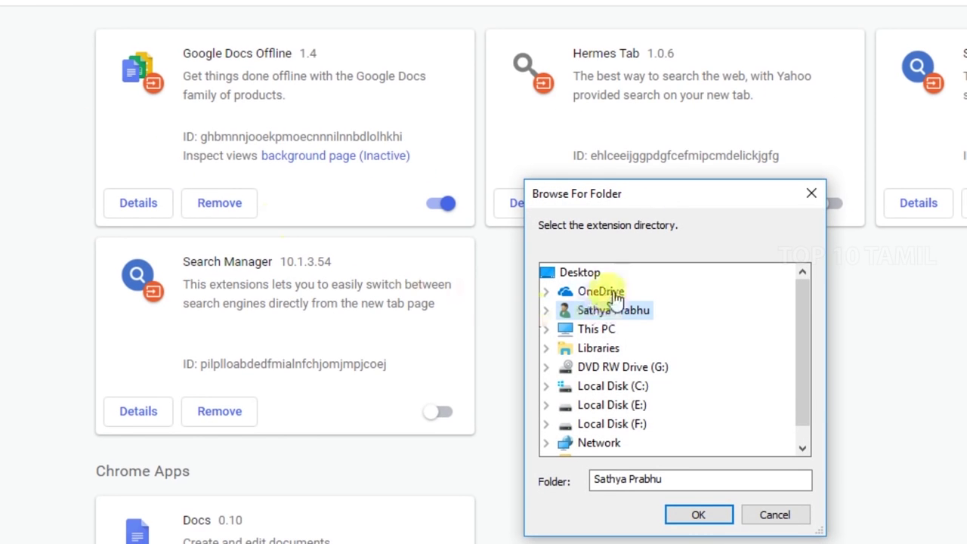
pyautogui.click(588, 272)
pyautogui.moveTo(808, 340); pyautogui.dragTo(820, 399)
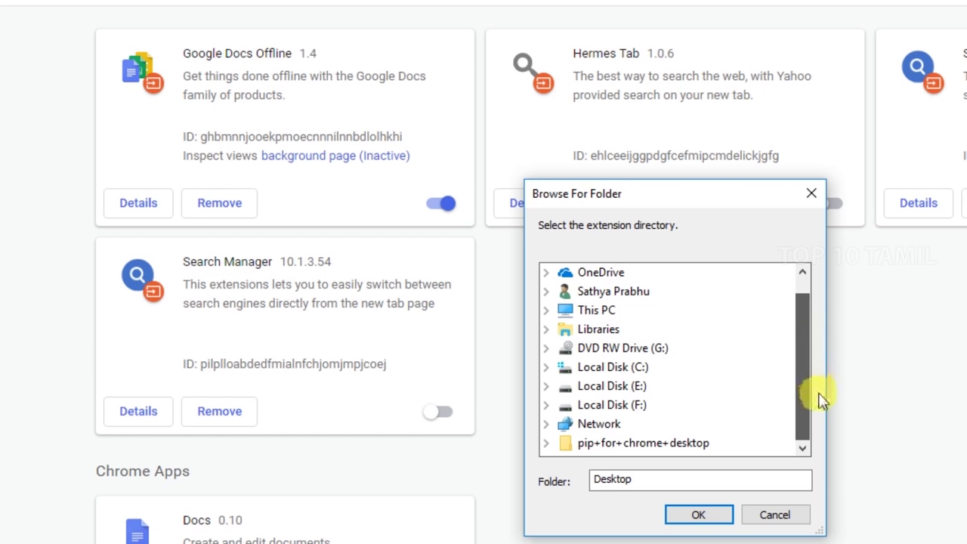
pyautogui.click(547, 444)
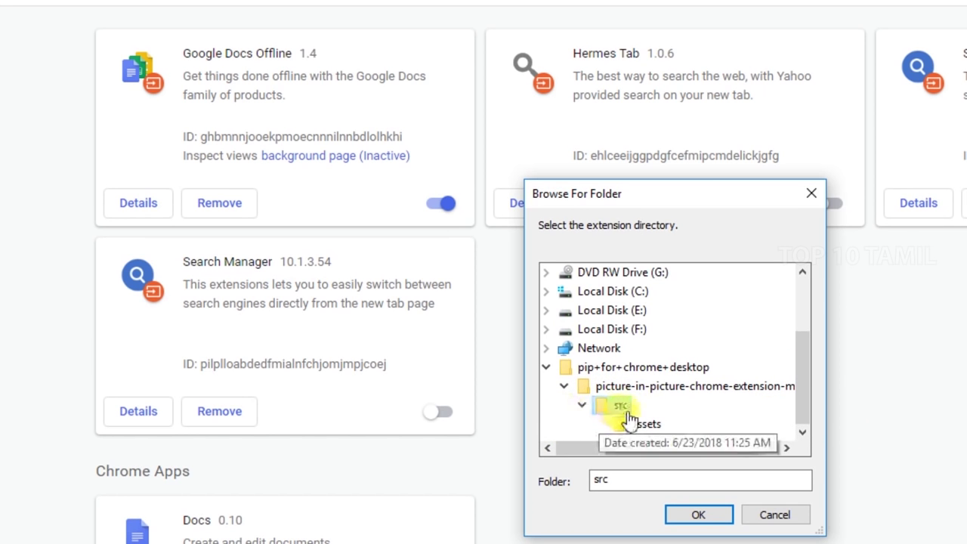
pyautogui.click(710, 516)
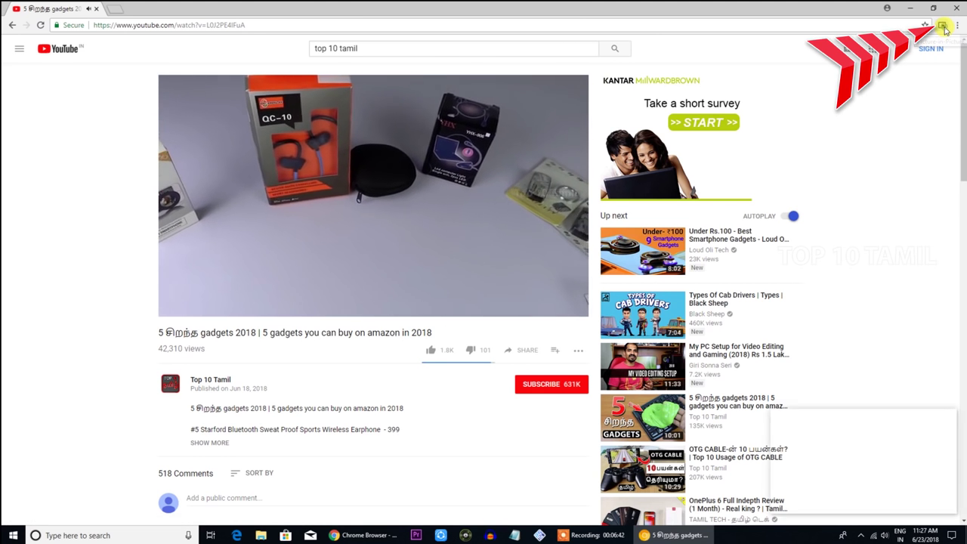
# - Play the open YouTube gadgets video in Picture-in-Picture and enlarge the floating video window toward the page's centre
pyautogui.click(943, 27)
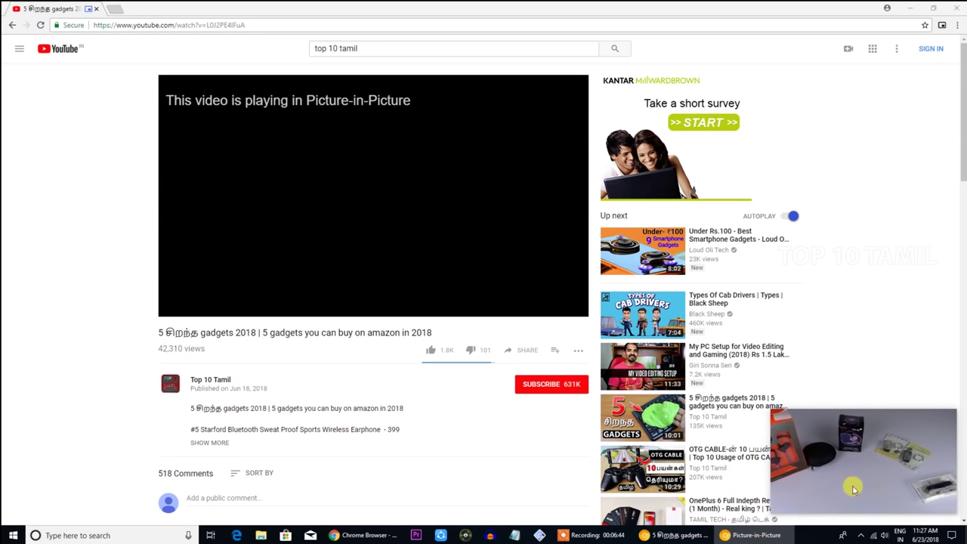
pyautogui.moveTo(874, 490)
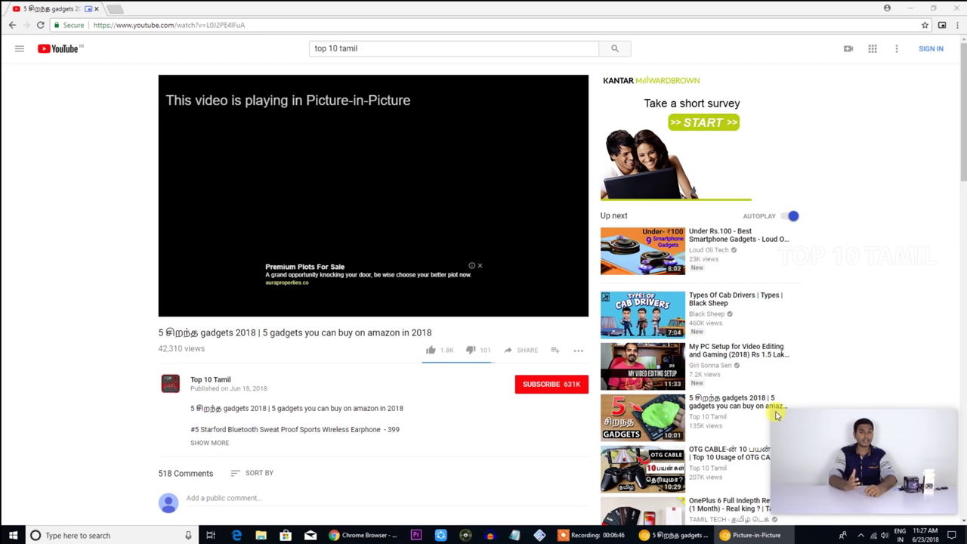
pyautogui.moveTo(774, 410); pyautogui.dragTo(478, 262)
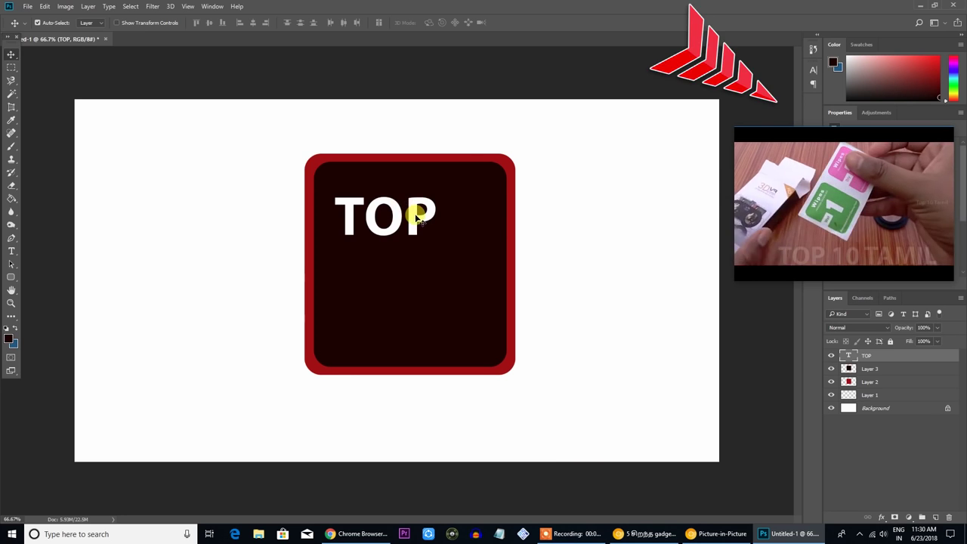
# - In the Photoshop document, duplicate the TOP text as "10" and position it beside the original inside the dark rounded square
pyautogui.moveTo(417, 217); pyautogui.dragTo(520, 210)
pyautogui.doubleClick(849, 354)
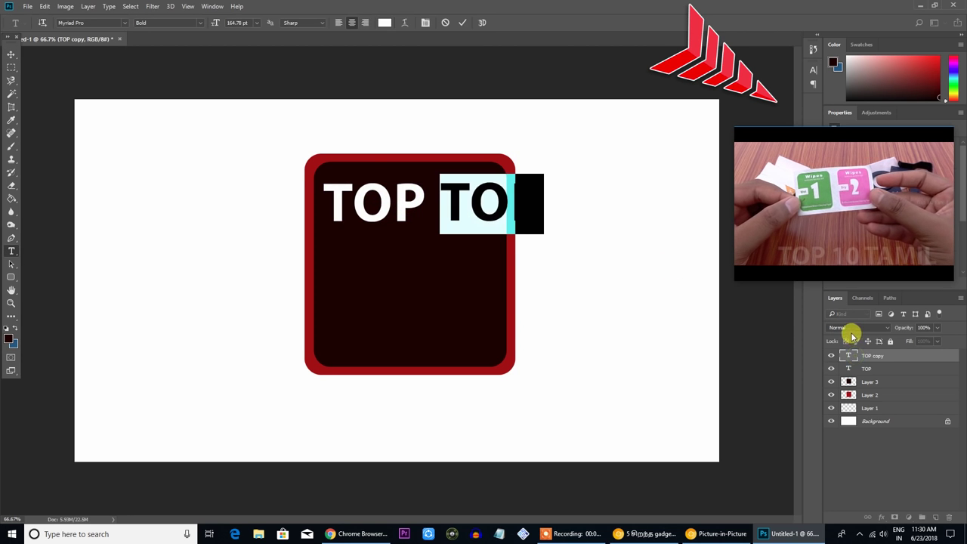
pyautogui.write('10')
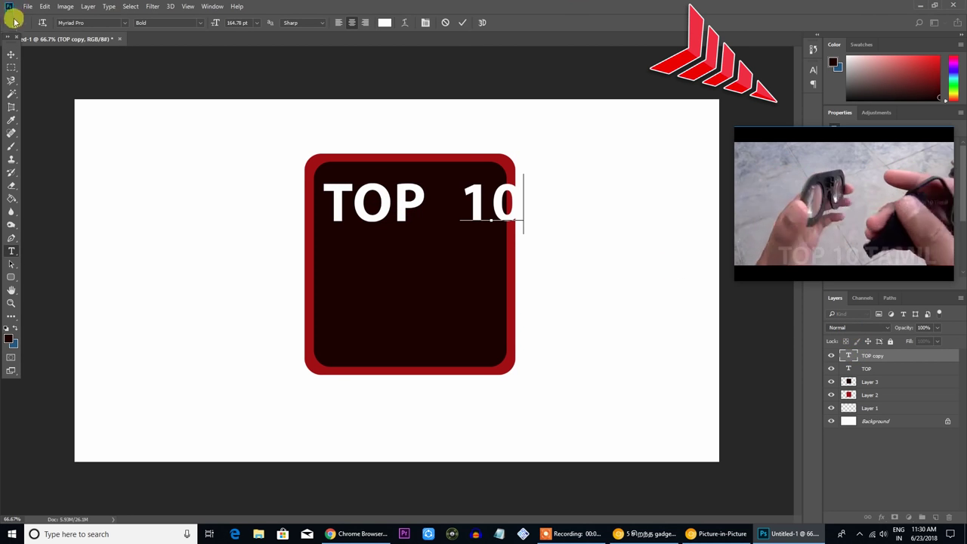
pyautogui.click(10, 55)
pyautogui.moveTo(505, 209); pyautogui.dragTo(474, 214)
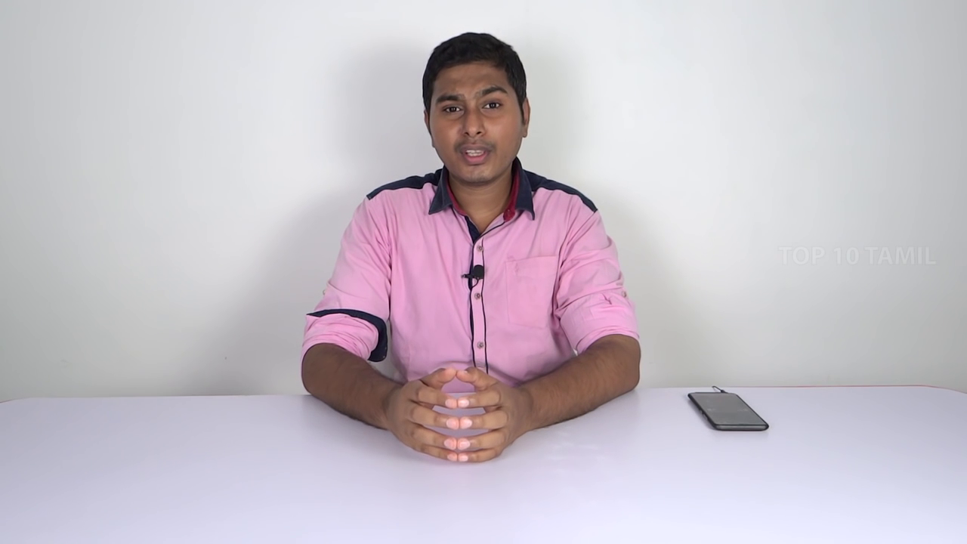